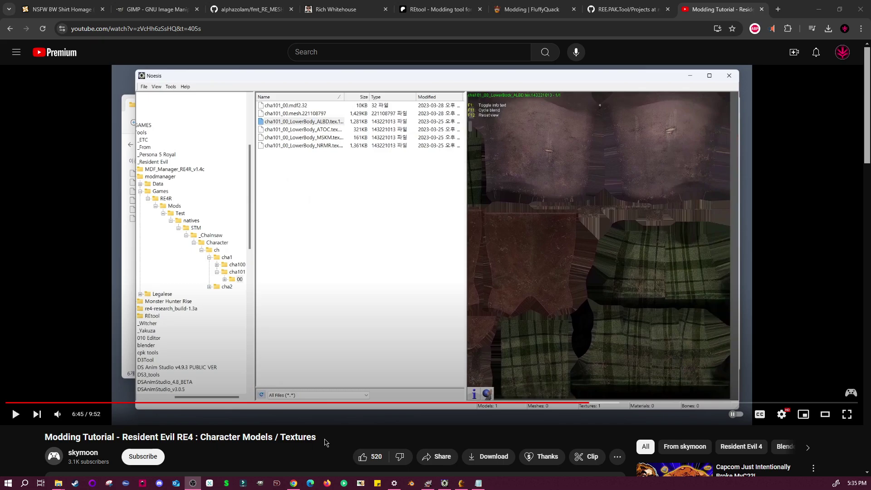
Open DRDR_PC_Release.list in the REE.PAK.Tool repository's Projects folder and show its raw file download option.
left_click(625, 9)
left_click(702, 6)
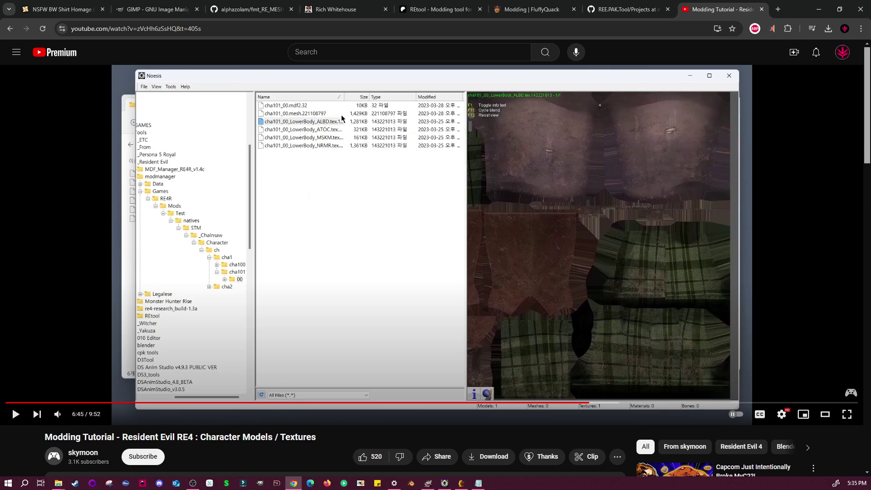
mouse_move(640, 5)
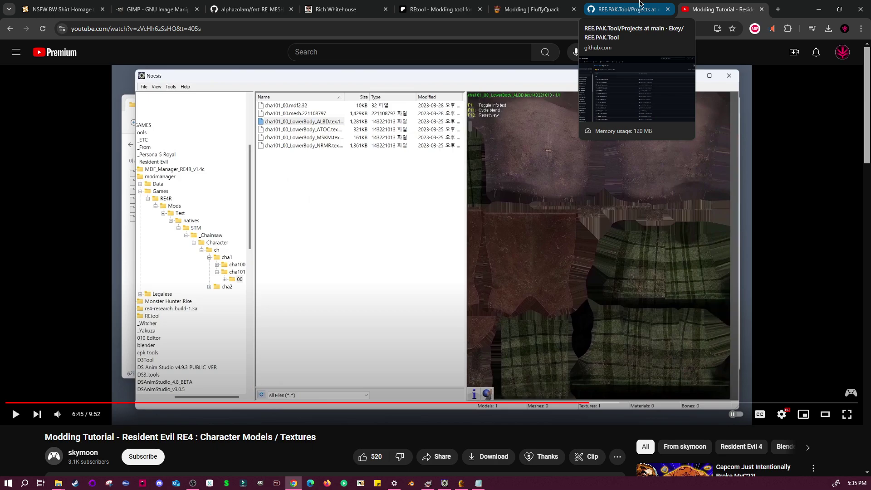
left_click(620, 15)
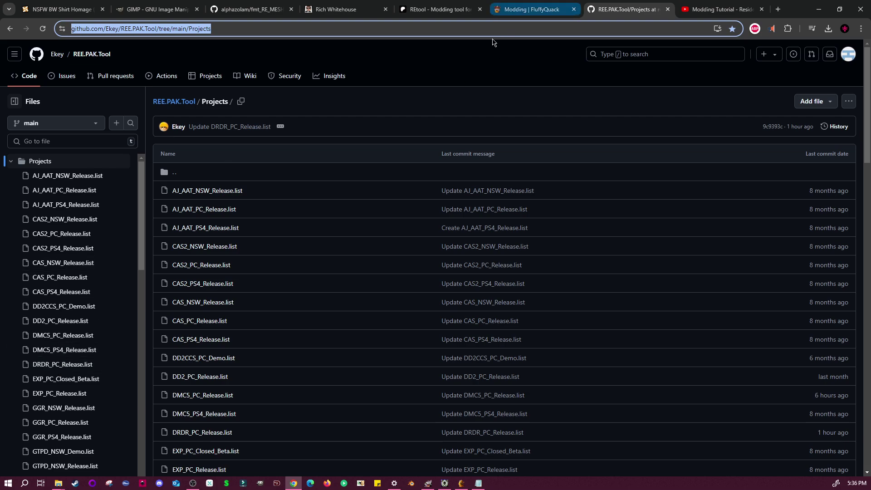
left_click(59, 365)
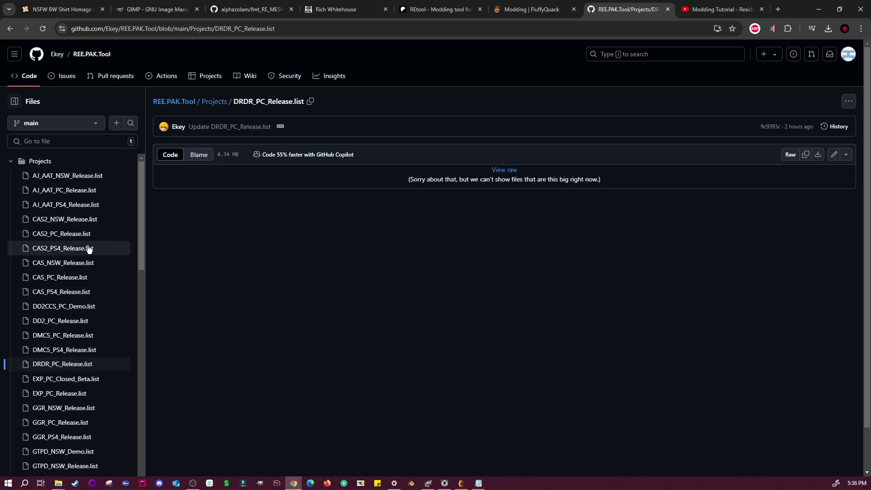
left_click(849, 102)
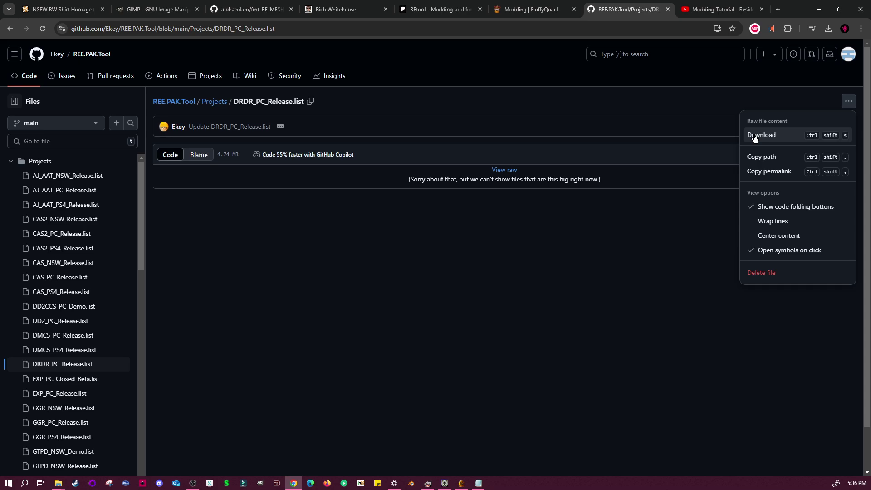
Review the FluffyQuack, REtool, Noesis, fmt_RE_MESH-Noesis-Plugin and GIMP download pages, closing the FluffyQuack page once viewed.
left_click(511, 11)
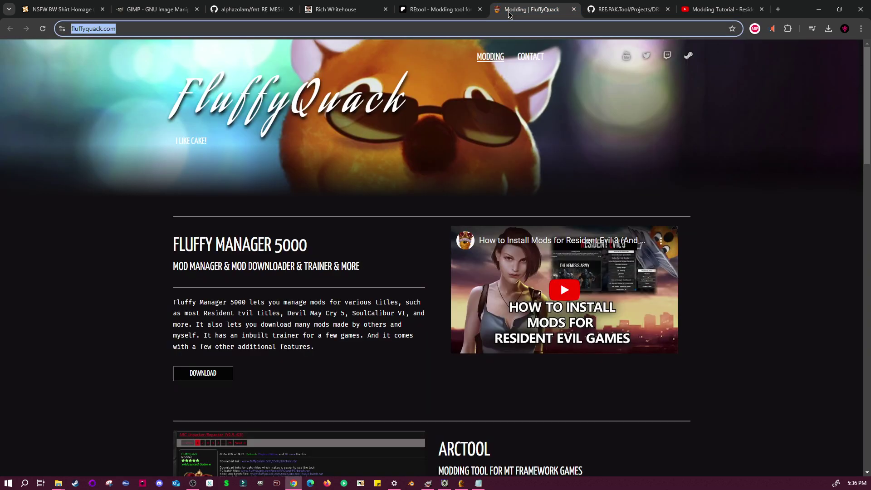
left_click(574, 9)
left_click(439, 13)
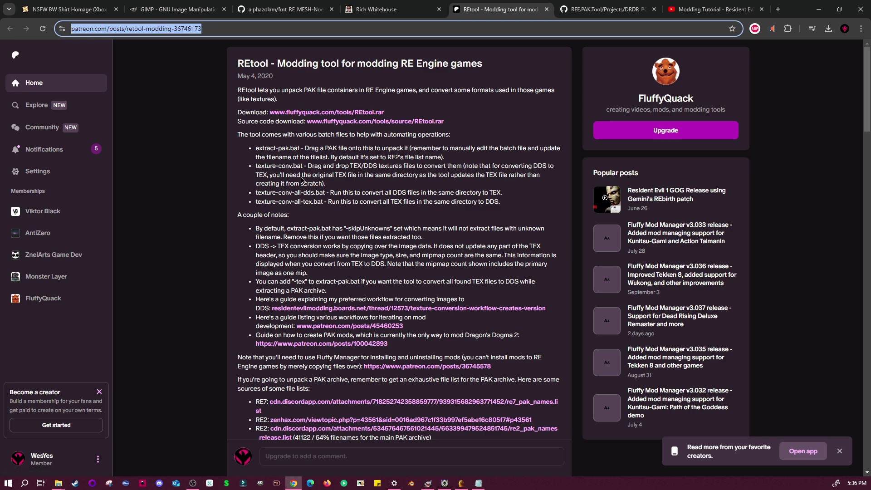
left_click(362, 14)
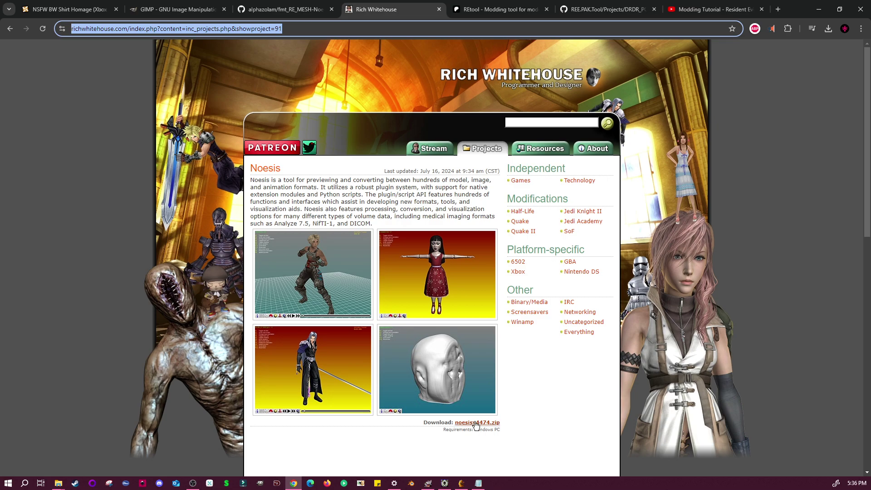
left_click(271, 8)
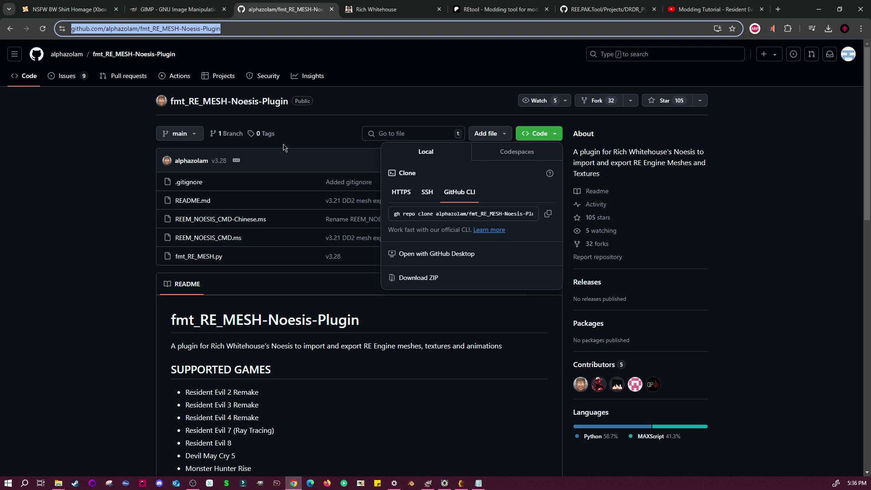
left_click(195, 5)
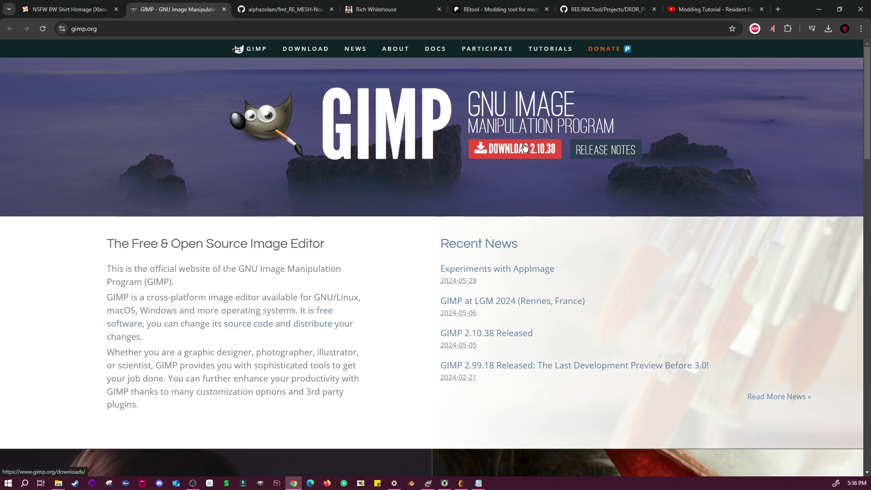
left_click(284, 9)
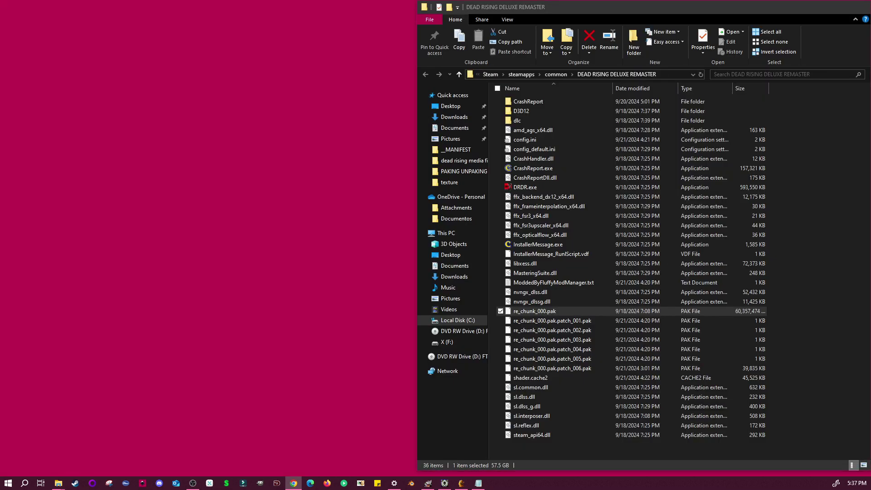
Switch to File Explorer, bring up the DRDR working folder beside the game folder, and select DRDR_PC_Release.list.
key("alt+Tab")
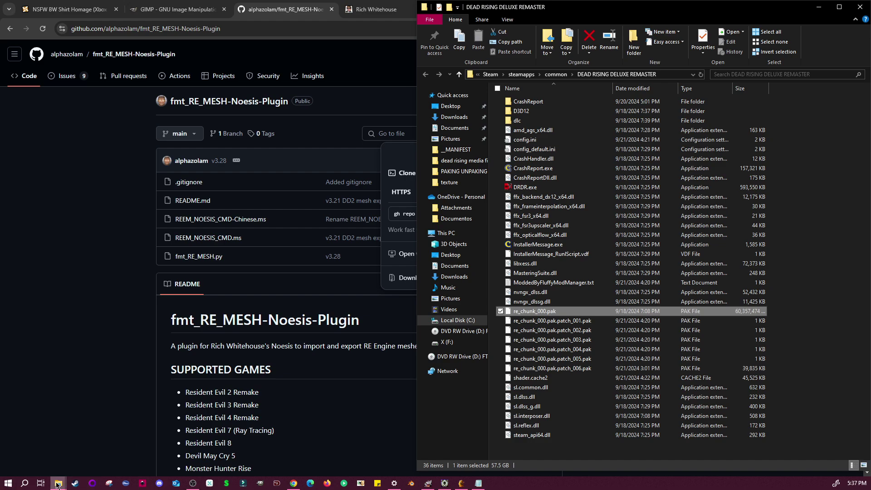
mouse_move(58, 483)
left_click(68, 402)
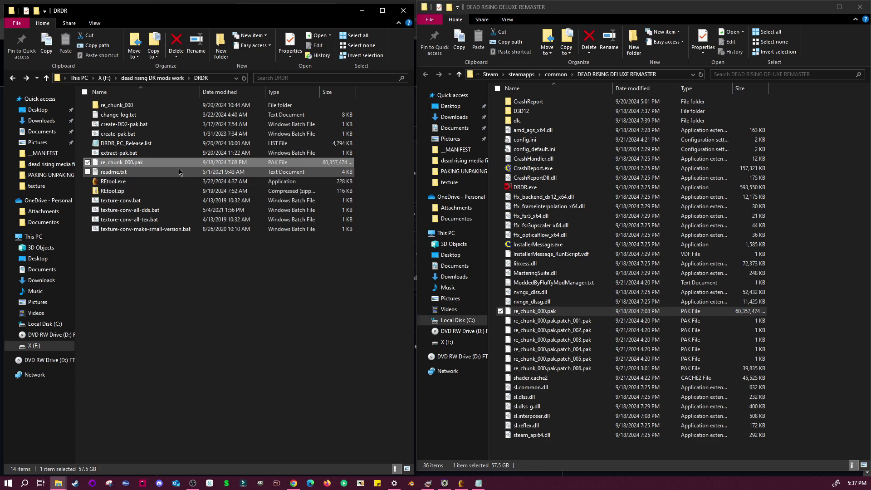
left_click(138, 145)
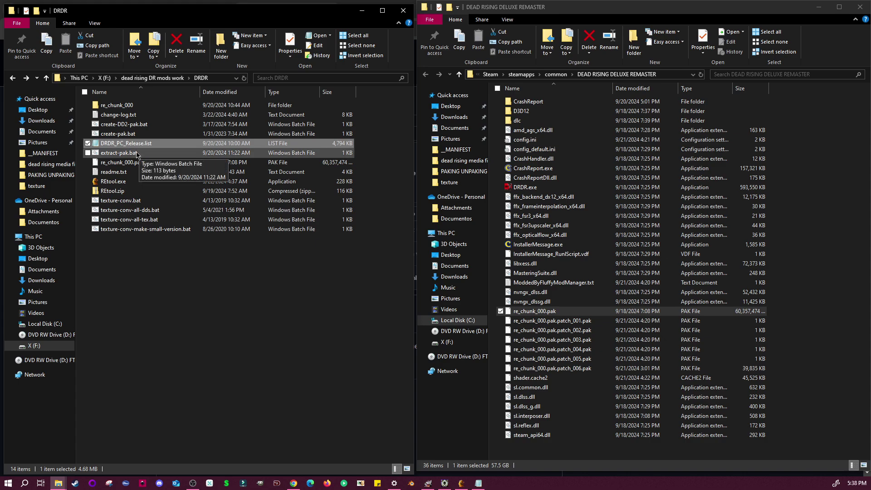
Open extract-pak.bat for editing, check the list file name on its REtool.exe line, and close it without changes.
right_click(135, 155)
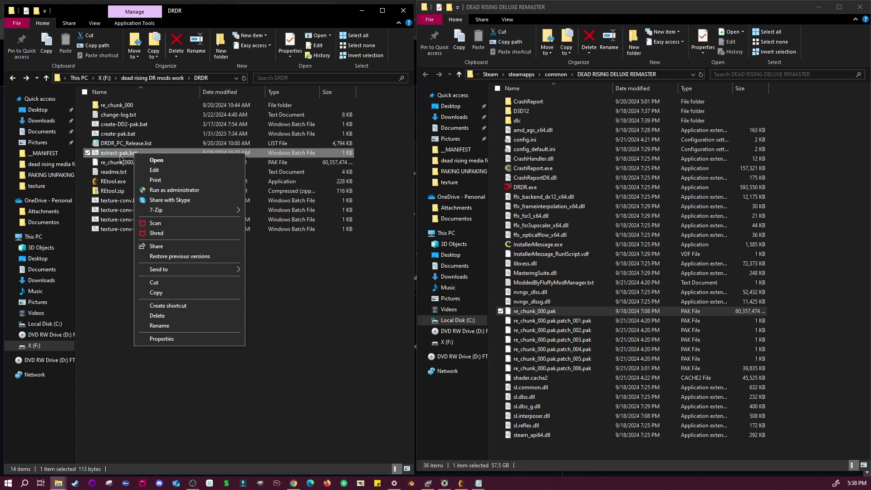
left_click(153, 171)
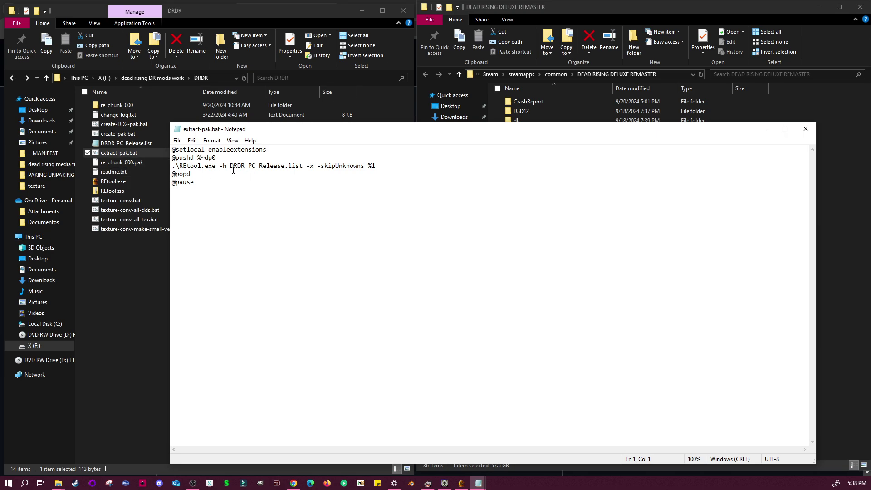
left_click_drag(231, 168, 301, 166)
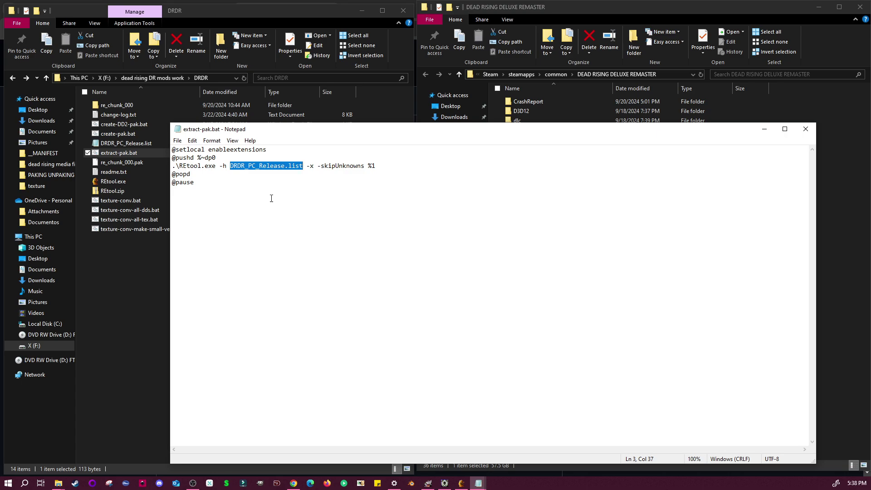
left_click(805, 130)
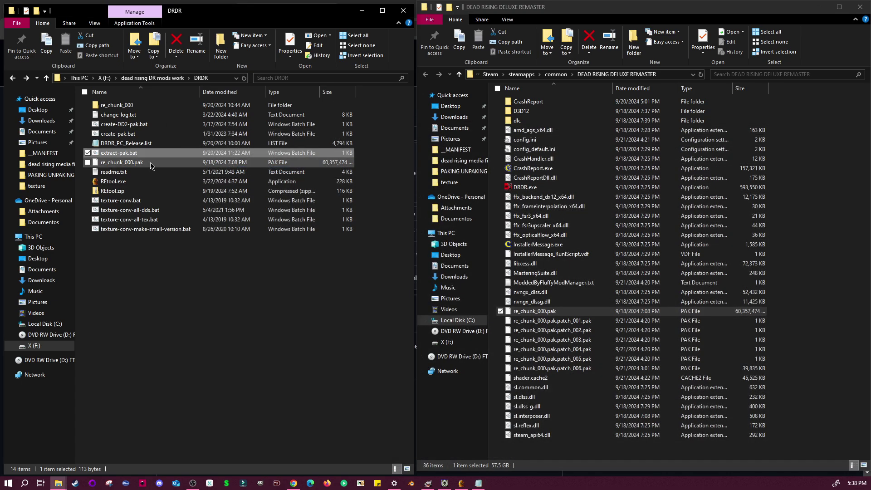
right_click(126, 157)
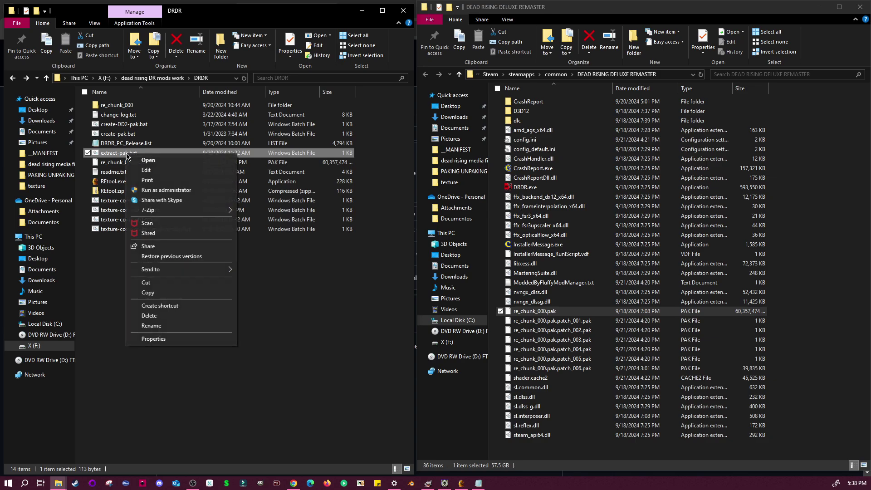
left_click(145, 171)
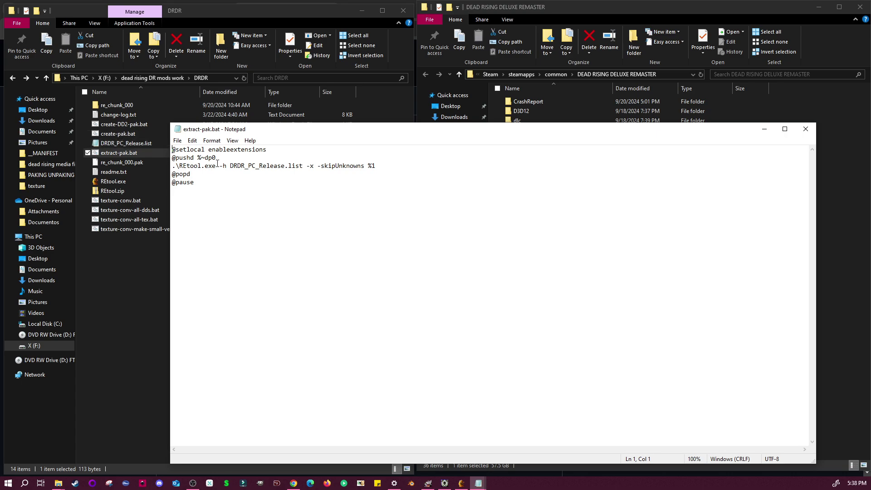
left_click_drag(230, 166, 302, 167)
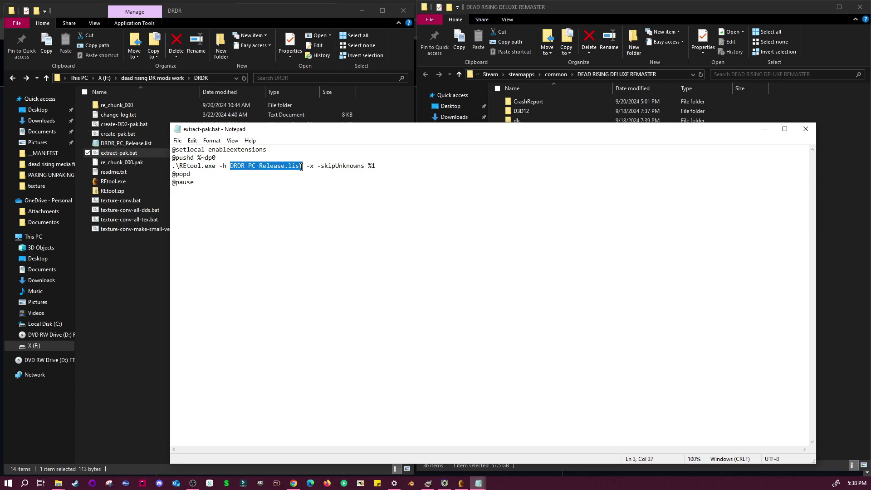
left_click(806, 129)
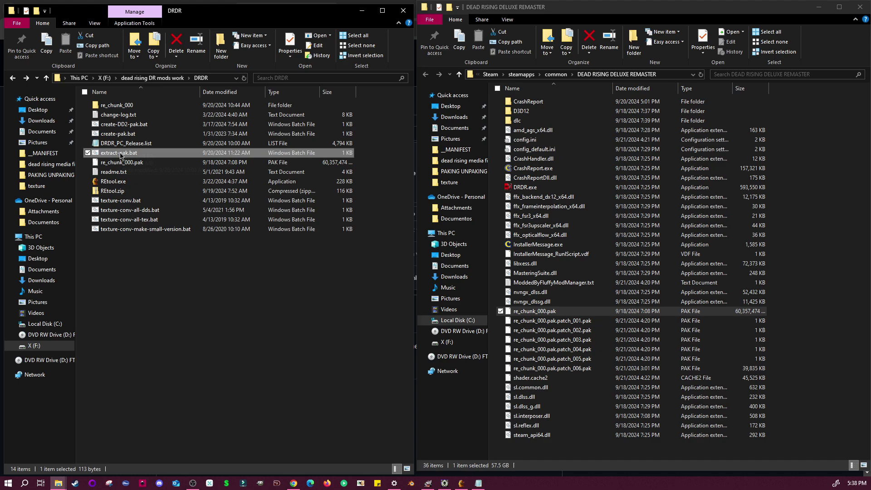
Browse from the DRDR folder into the extracted re_chunk_000 folder, down through natives to stm.
left_click(136, 163)
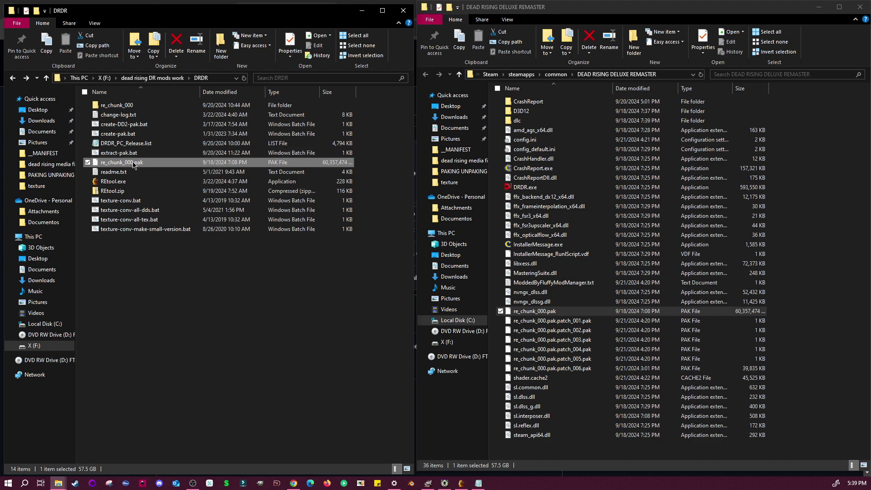
double_click(132, 109)
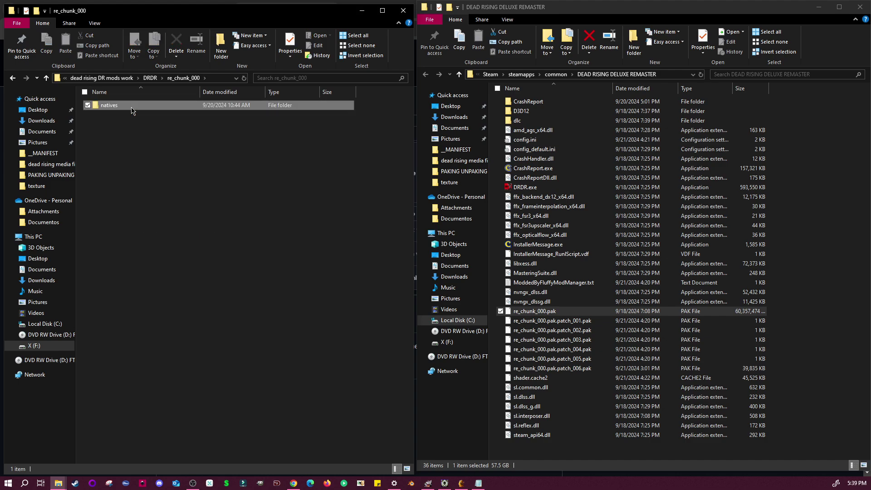
double_click(132, 108)
left_click(132, 108)
double_click(132, 109)
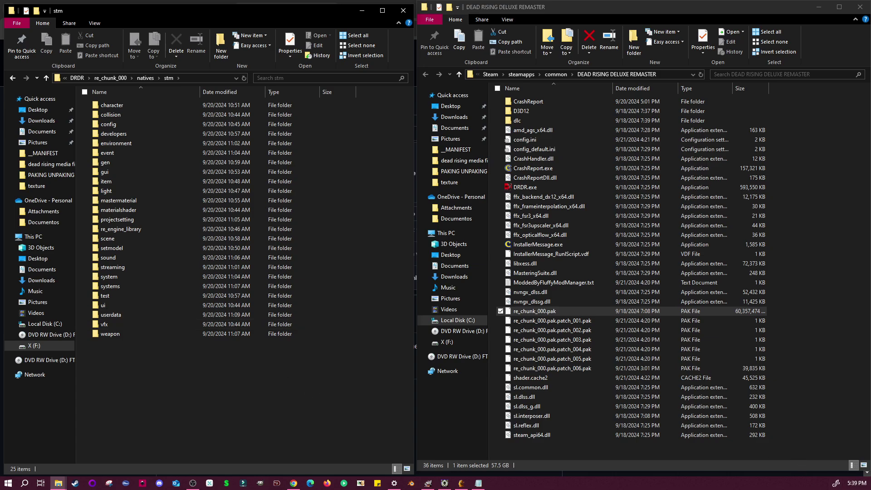
Switch to Noesis and open the texture folder of model_c001 under re_chunk_000's player pl00 models.
key("alt+Tab")
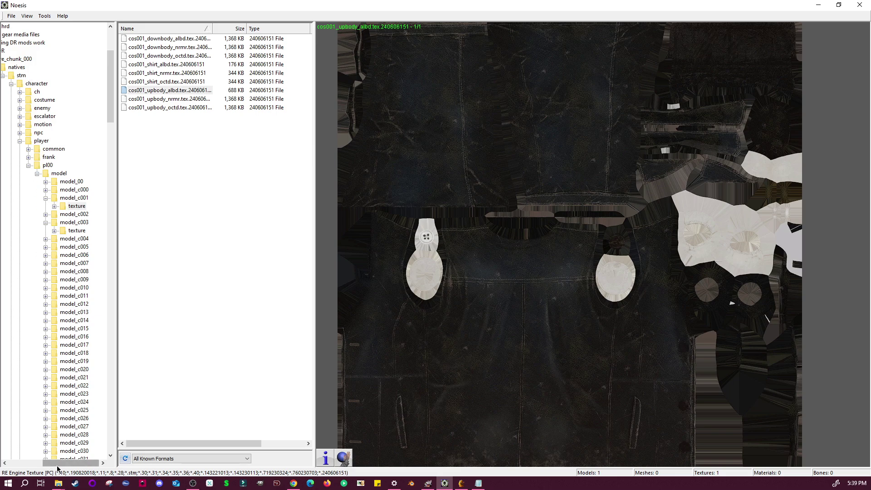
left_click_drag(58, 468, 46, 463)
left_click(41, 60)
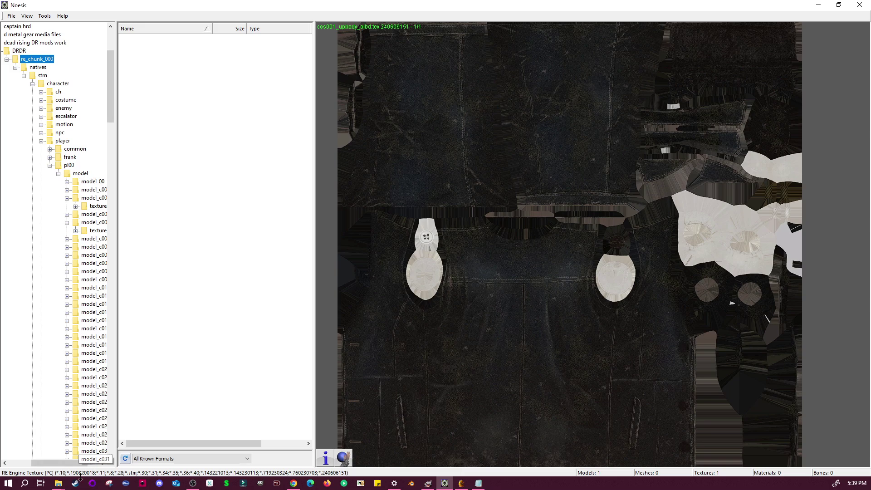
left_click_drag(68, 463, 79, 463)
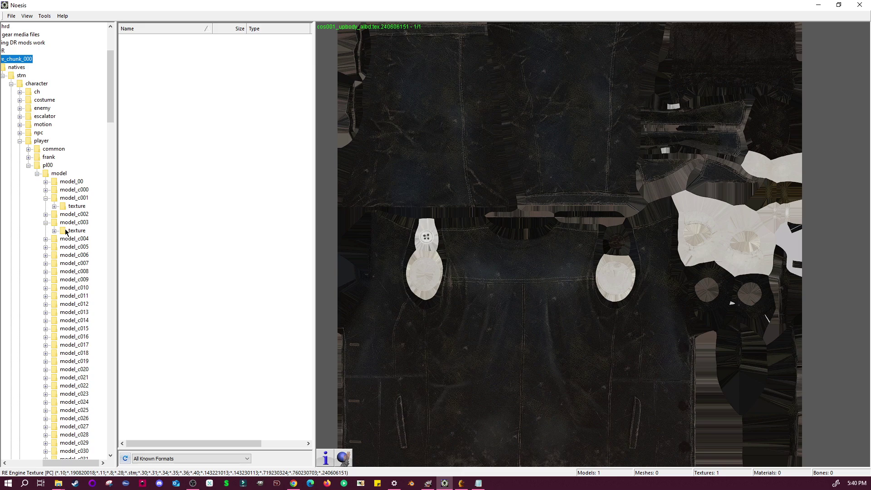
left_click(78, 207)
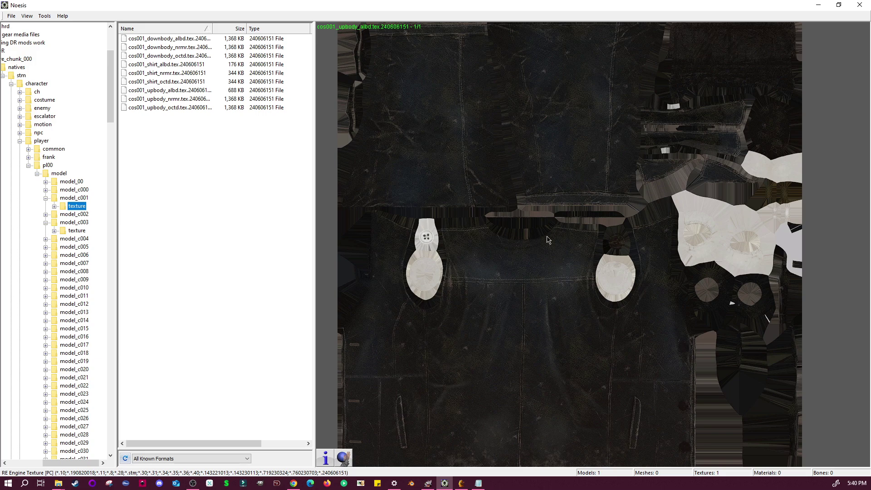
Preview the cos001 upbody, shirt and downbody albd textures, and check the export option for the downbody texture.
left_click(179, 91)
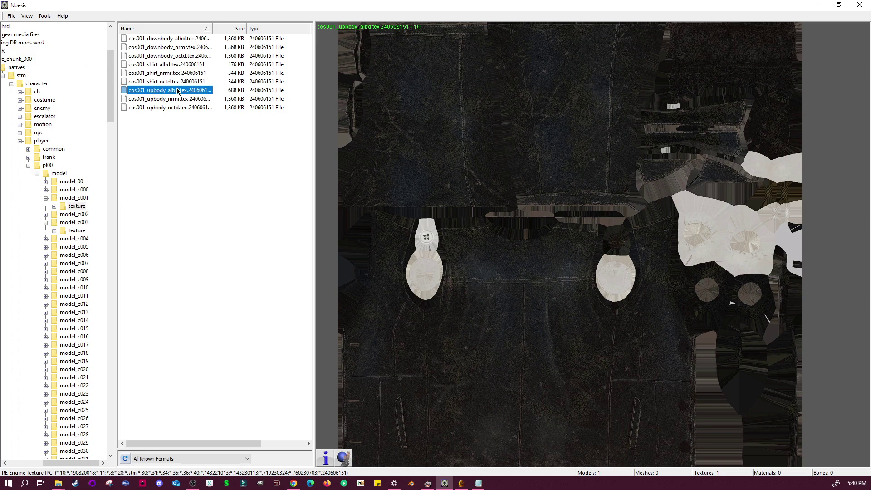
left_click(179, 65)
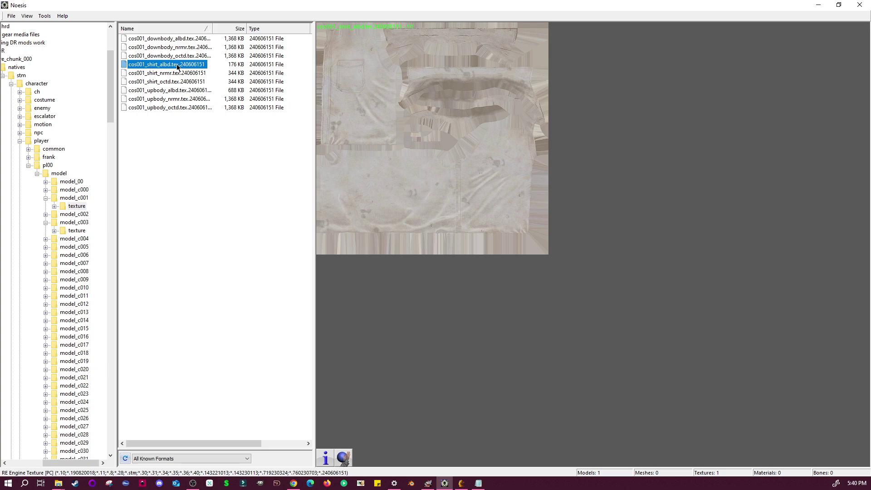
left_click(186, 39)
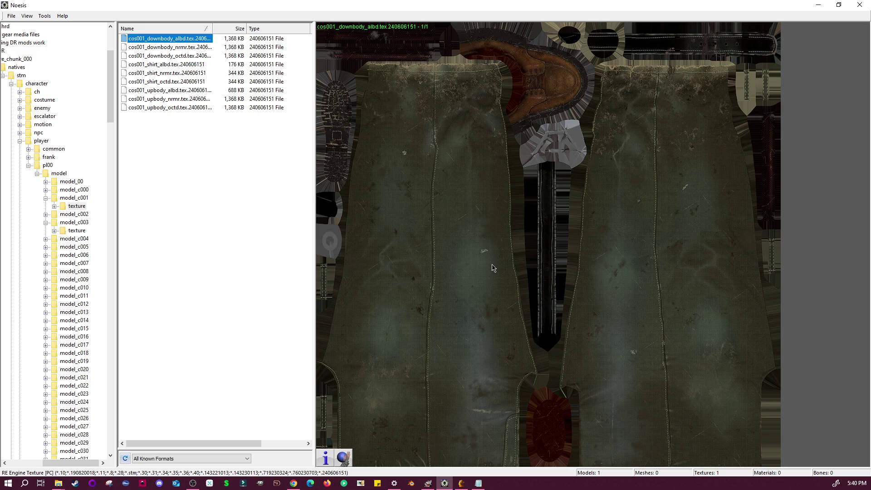
right_click(175, 41)
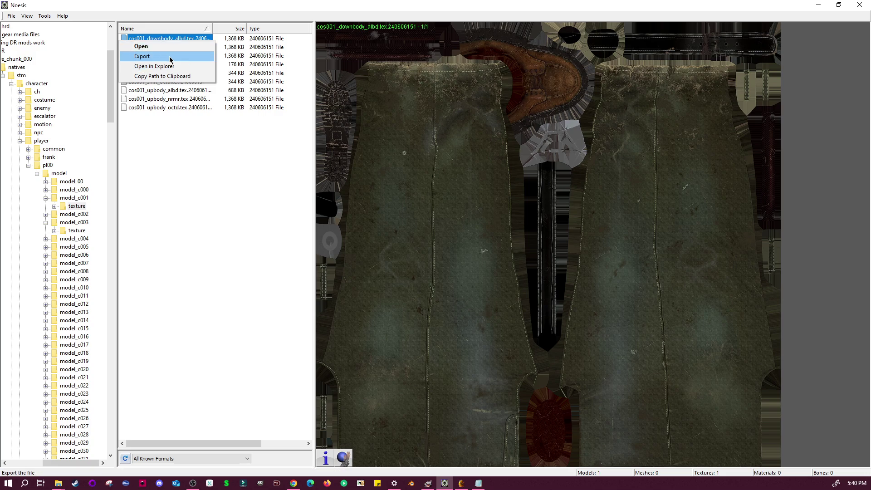
left_click(204, 286)
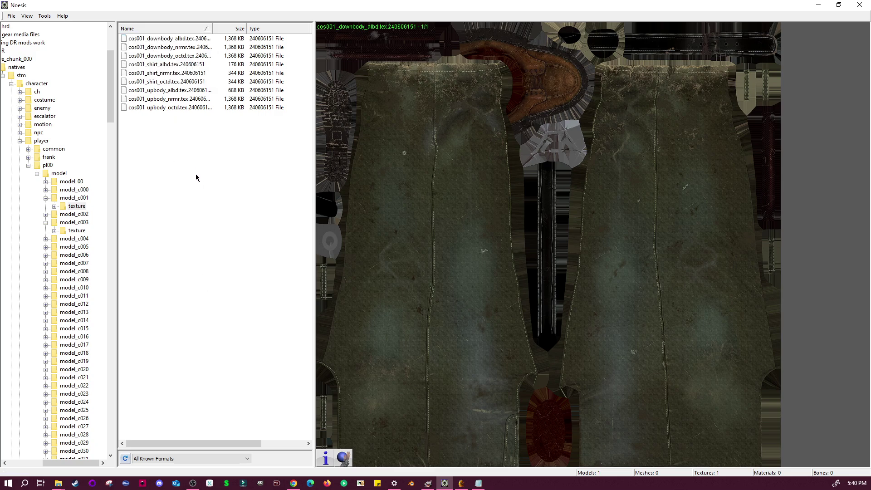
Open the texture folder of model_c006 and preview the cos006 downbody albd texture.
left_click(73, 255)
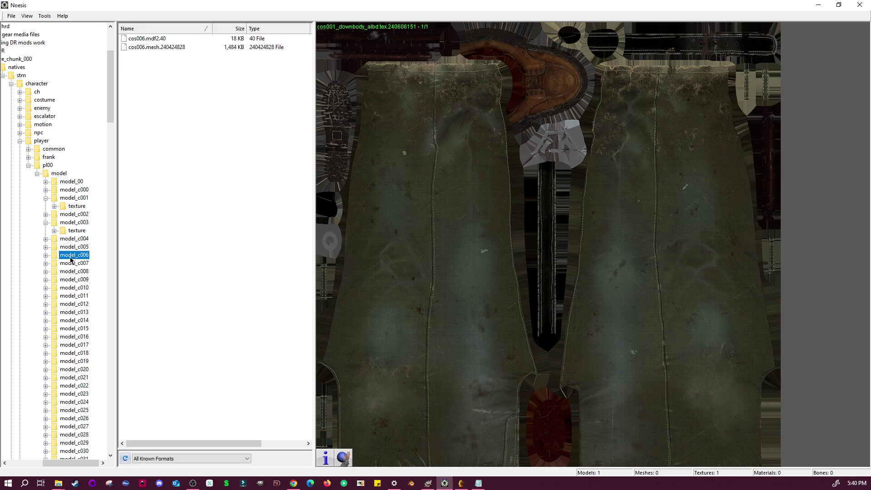
left_click(45, 256)
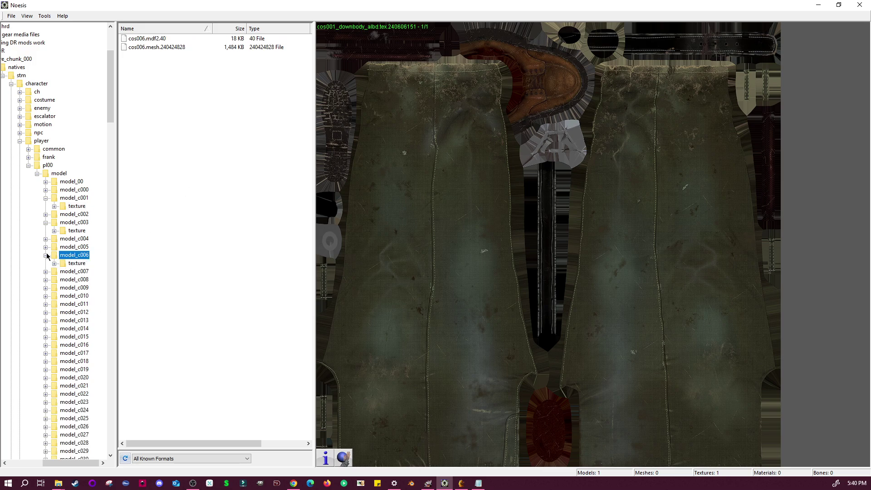
left_click(77, 263)
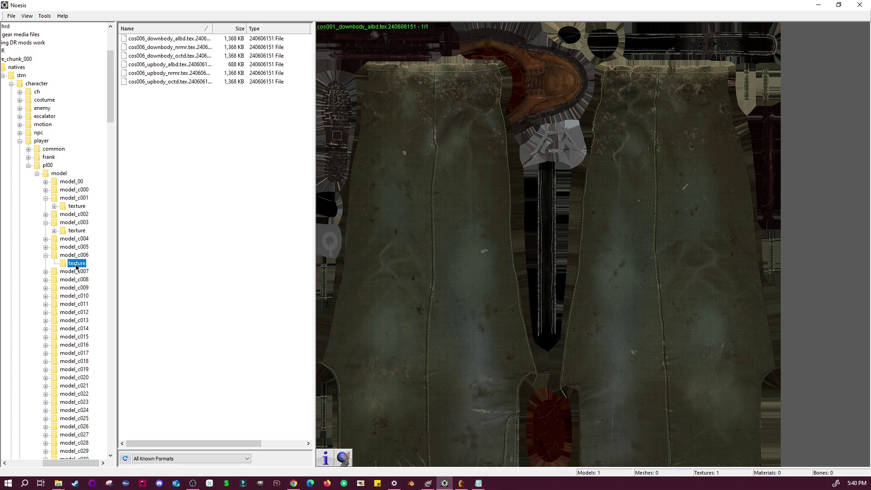
left_click(163, 40)
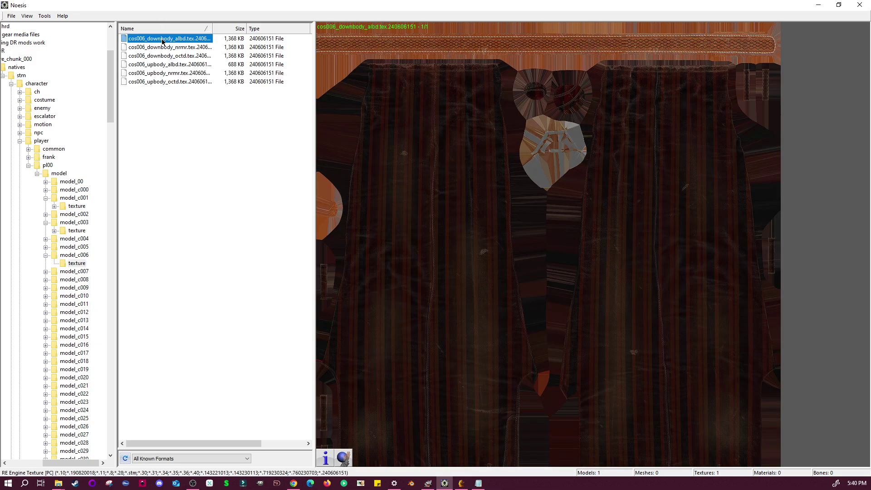
Preview the cos006 downbody nrmr and octd textures and the upbody albd texture.
left_click(187, 50)
left_click(186, 53)
left_click(186, 49)
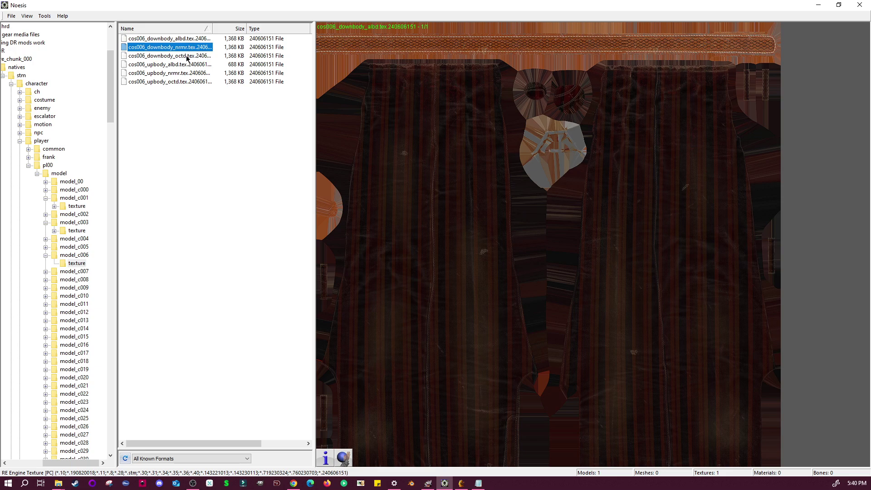
left_click(186, 56)
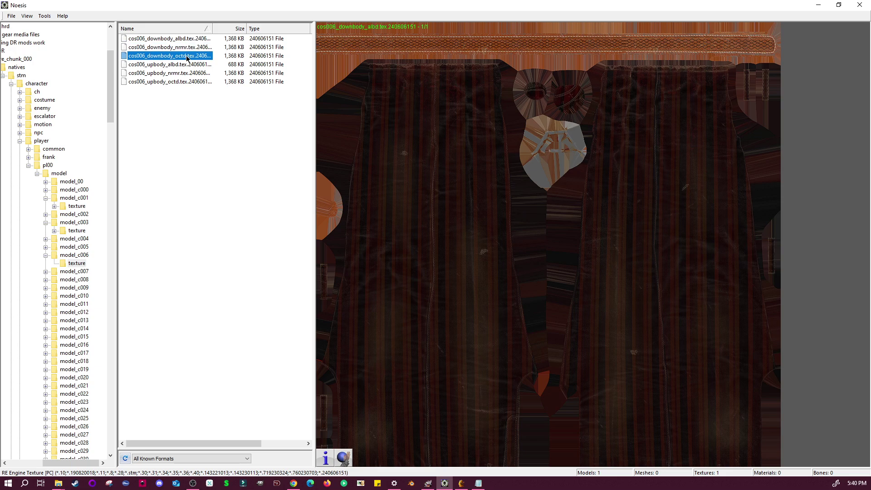
left_click(185, 49)
left_click(184, 56)
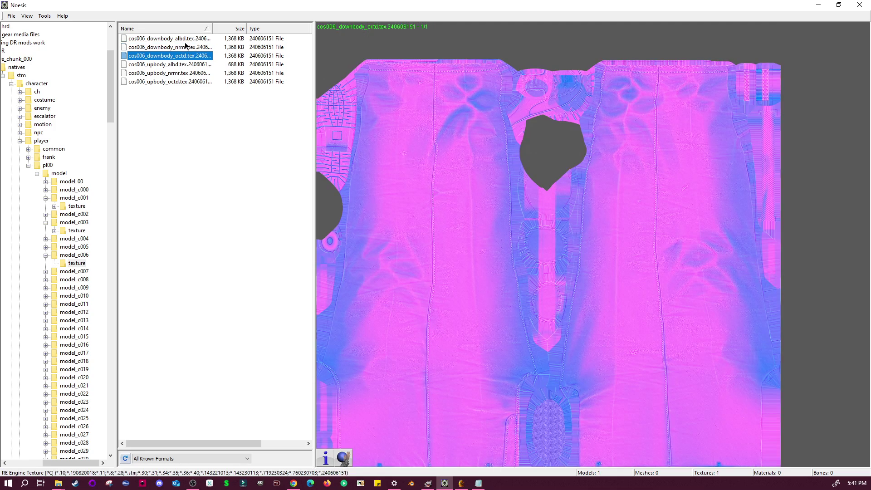
left_click(184, 66)
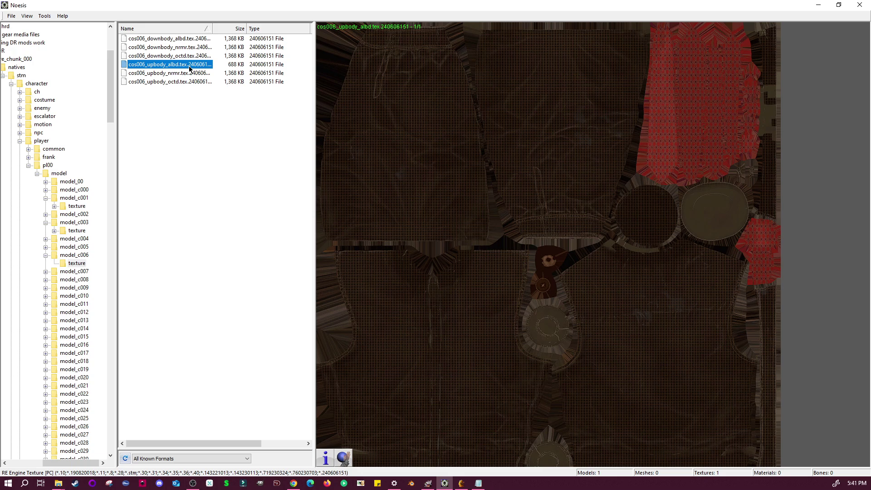
Open the texture folder of model_c009 and compare the cos009 downbody and upbody albd and nrmr textures, ending on the downbody albd.
left_click(46, 288)
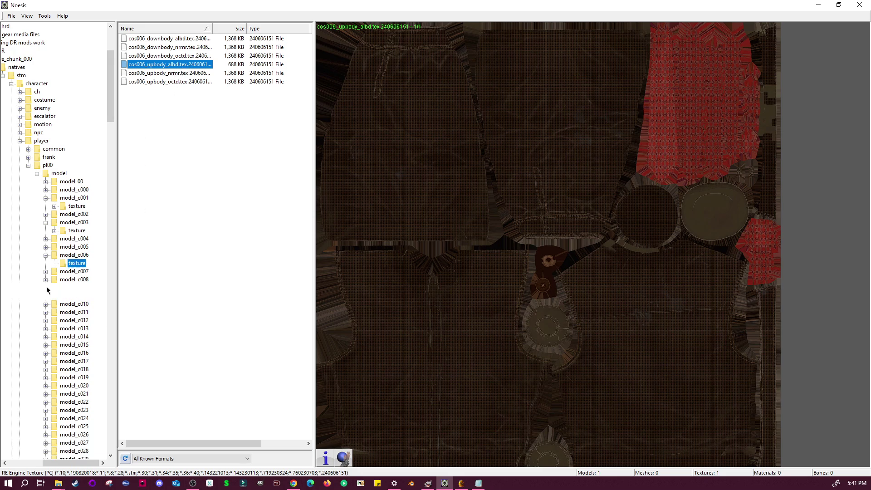
left_click(70, 297)
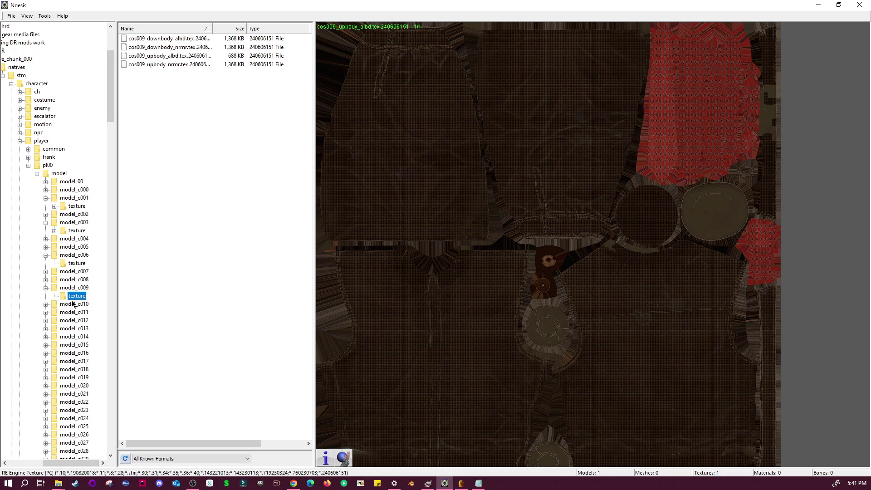
left_click(184, 38)
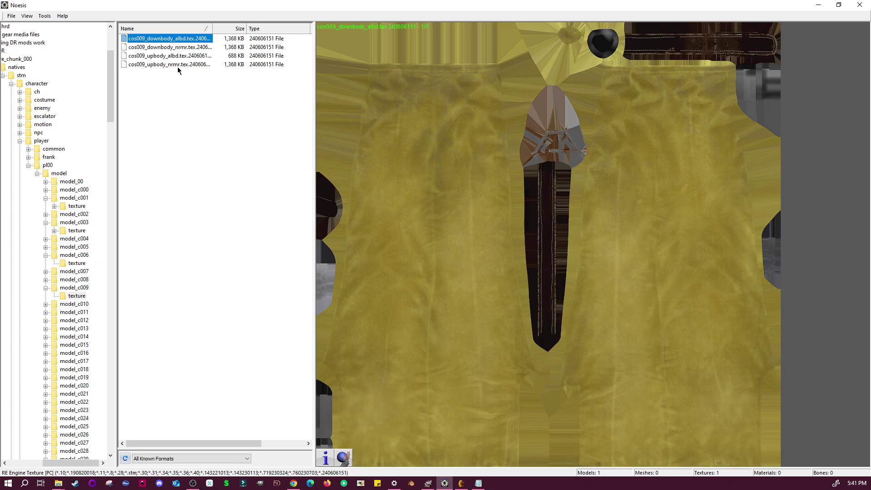
left_click(190, 56)
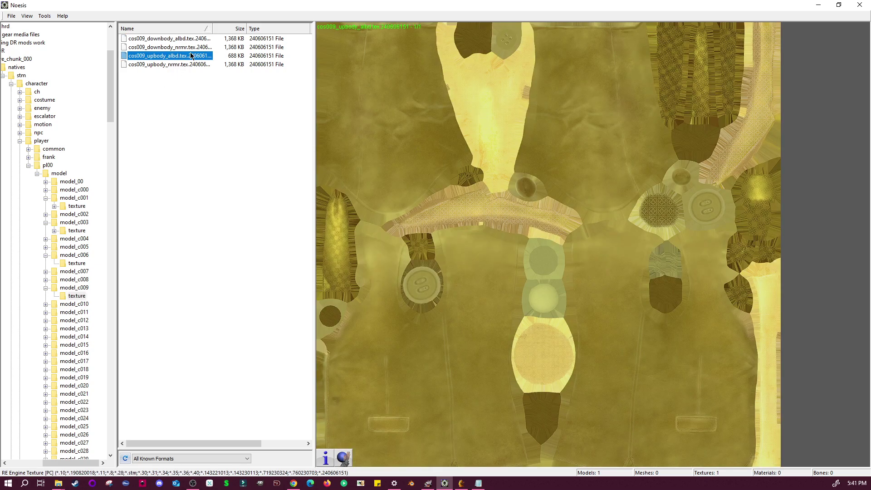
left_click(182, 64)
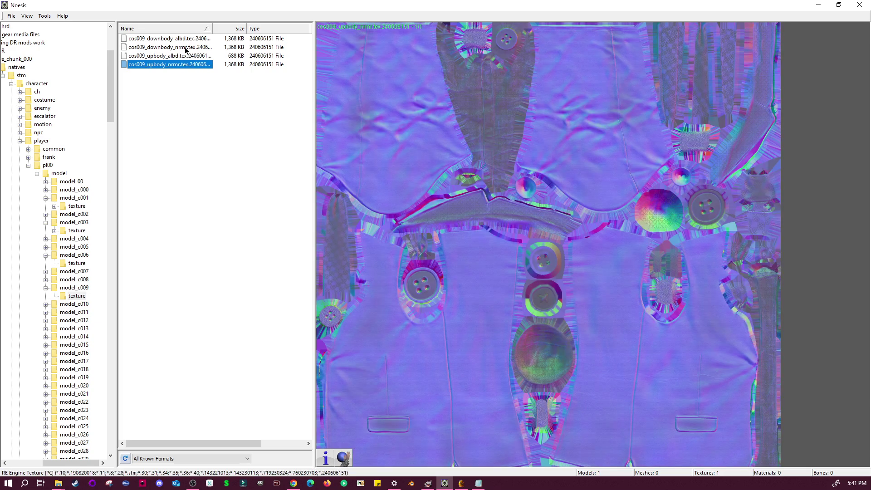
left_click(187, 48)
left_click(188, 40)
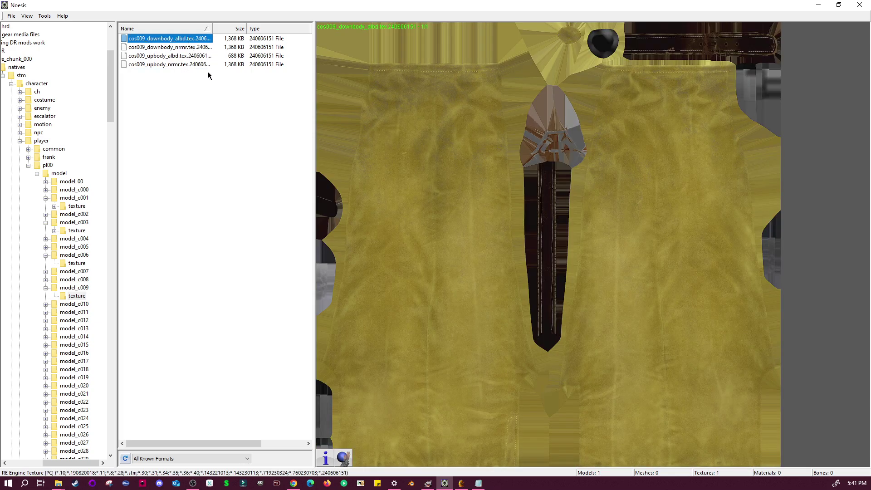